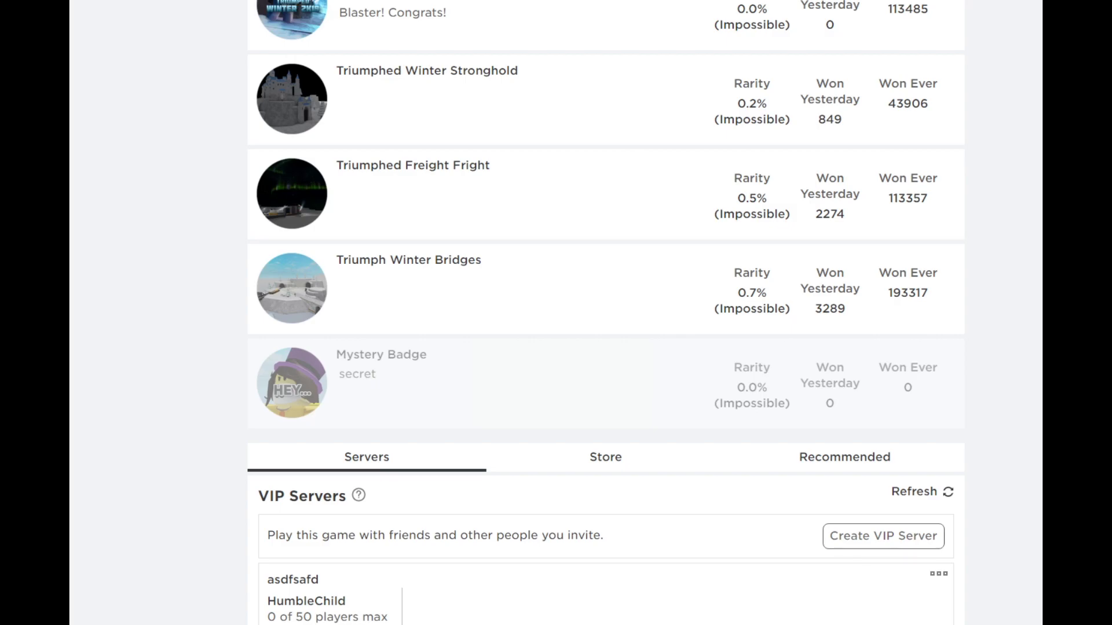
pyautogui.scroll(5, 680, 398)
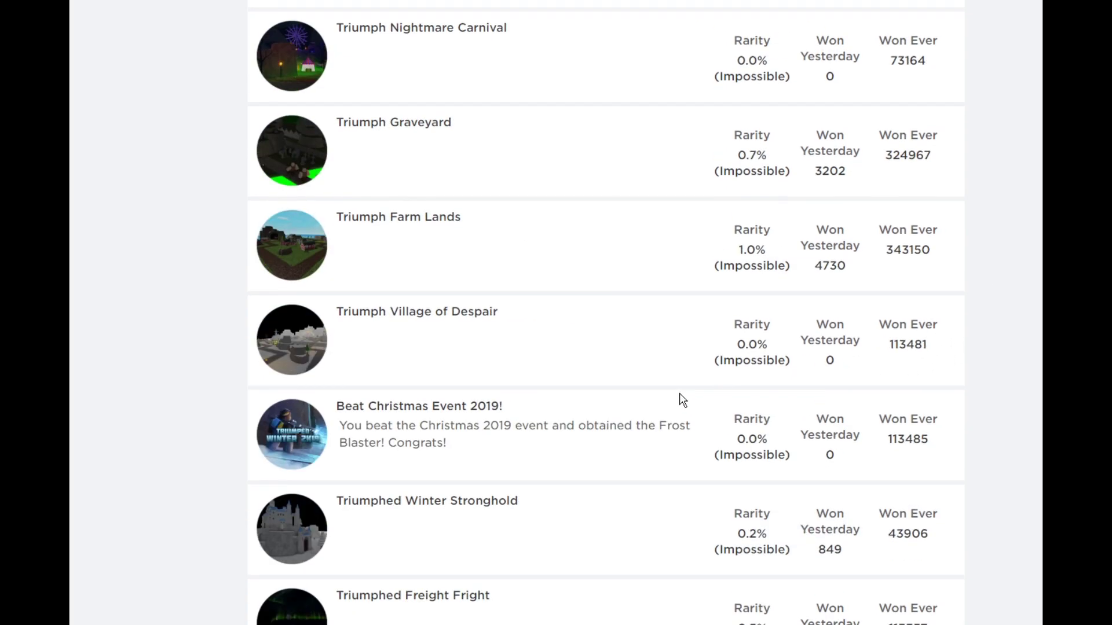
pyautogui.scroll(5, 680, 398)
pyautogui.scroll(5, 680, 398)
pyautogui.scroll(5, 680, 398)
pyautogui.scroll(5, 680, 398)
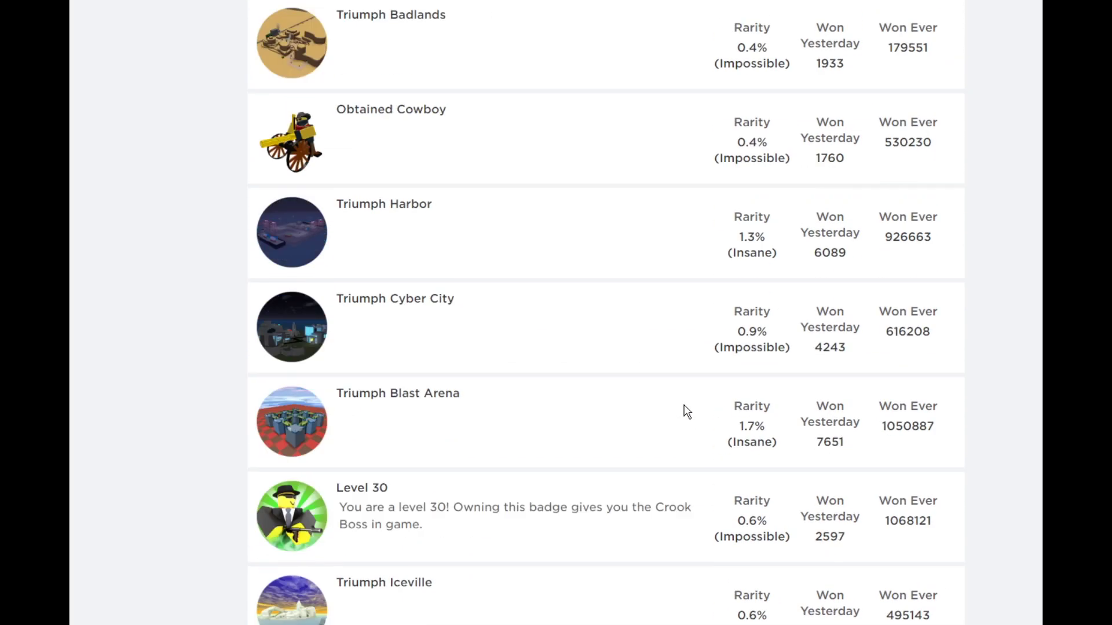
pyautogui.scroll(5, 680, 399)
pyautogui.scroll(5, 680, 404)
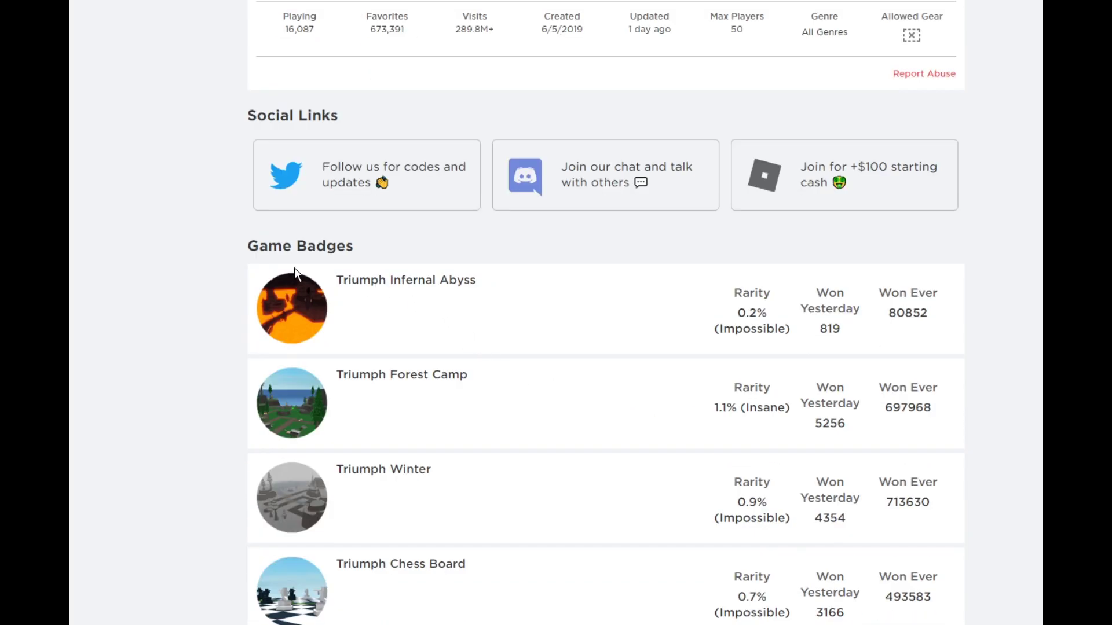
pyautogui.moveTo(245, 248); pyautogui.dragTo(489, 248)
pyautogui.scroll(-5, 581, 331)
pyautogui.scroll(-5, 585, 344)
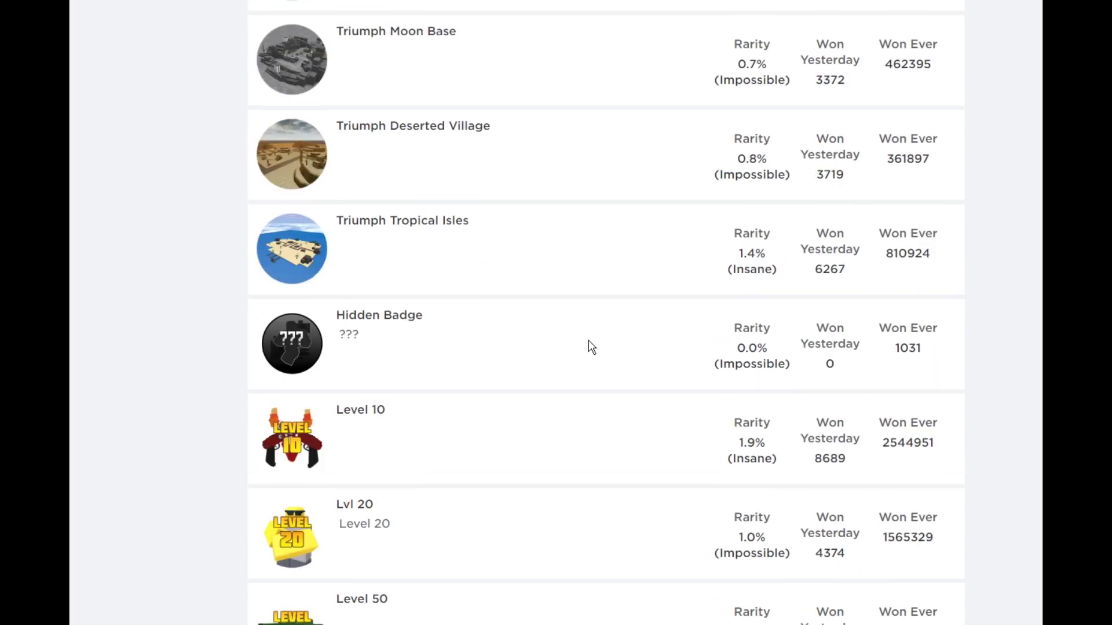
pyautogui.scroll(-5, 588, 345)
pyautogui.scroll(-5, 588, 345)
pyautogui.scroll(-5, 588, 347)
pyautogui.scroll(-5, 589, 346)
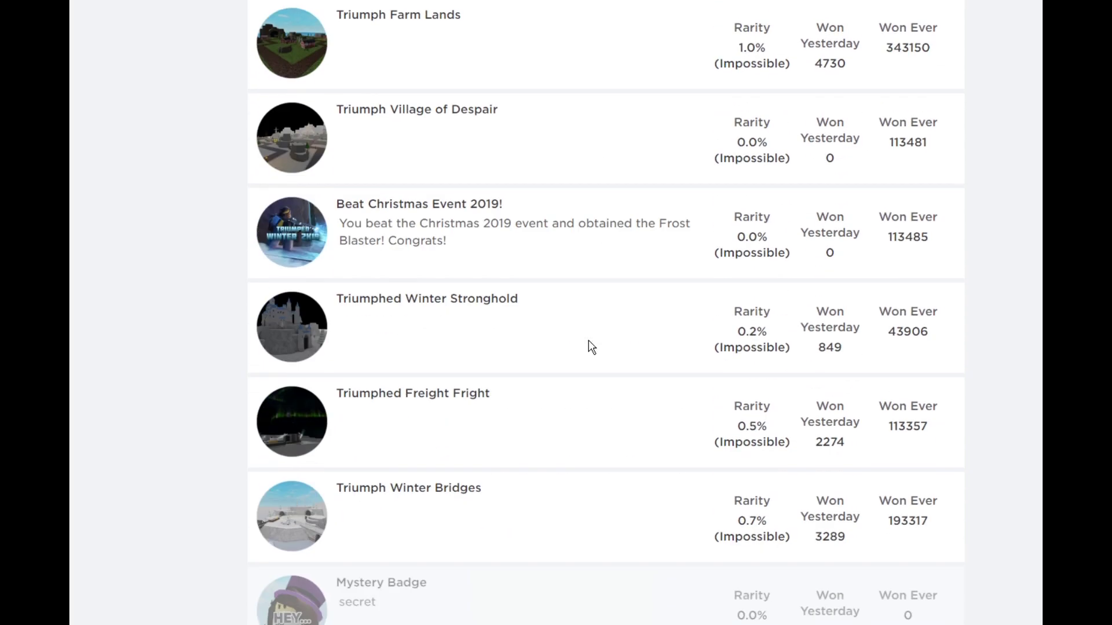
pyautogui.scroll(-3, 588, 345)
pyautogui.scroll(3, 556, 312)
pyautogui.scroll(3, 355, 238)
pyautogui.scroll(-1, 578, 281)
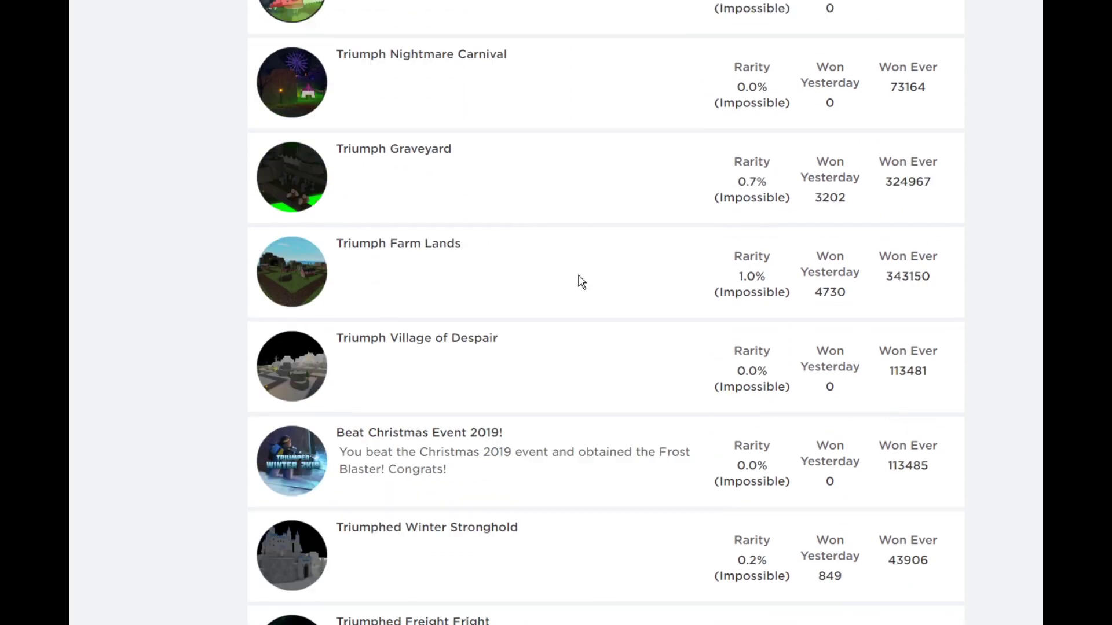
pyautogui.scroll(-1, 583, 287)
pyautogui.scroll(-2, 583, 288)
pyautogui.scroll(-2, 570, 322)
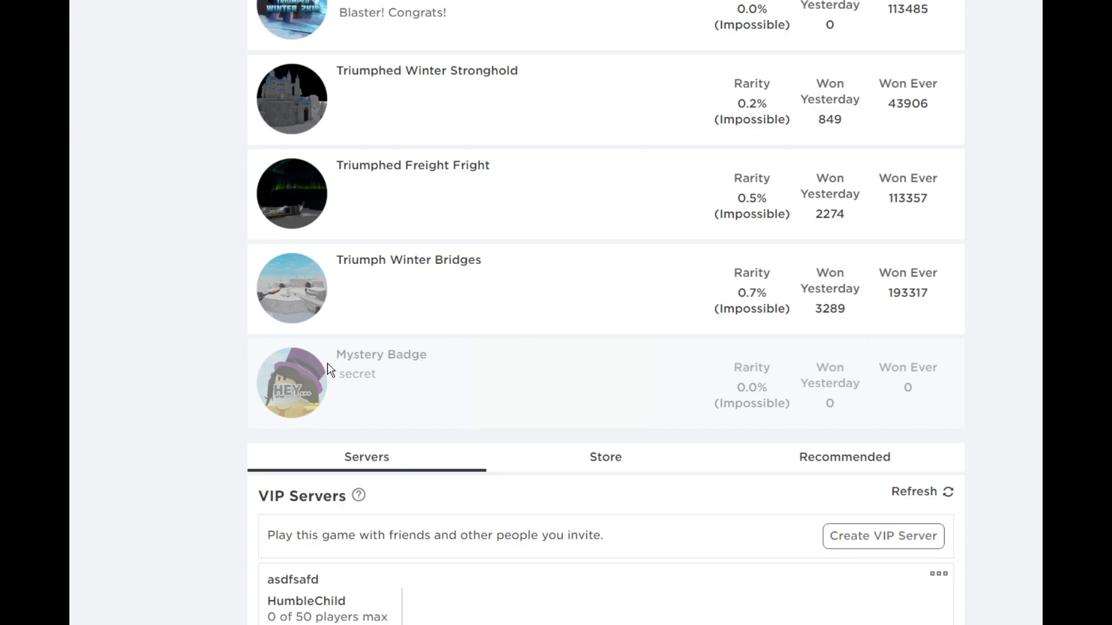
# Highlight the Mystery Badge's secret description, open its detail page, and go back.
pyautogui.moveTo(344, 375); pyautogui.dragTo(394, 388)
pyautogui.click(291, 386)
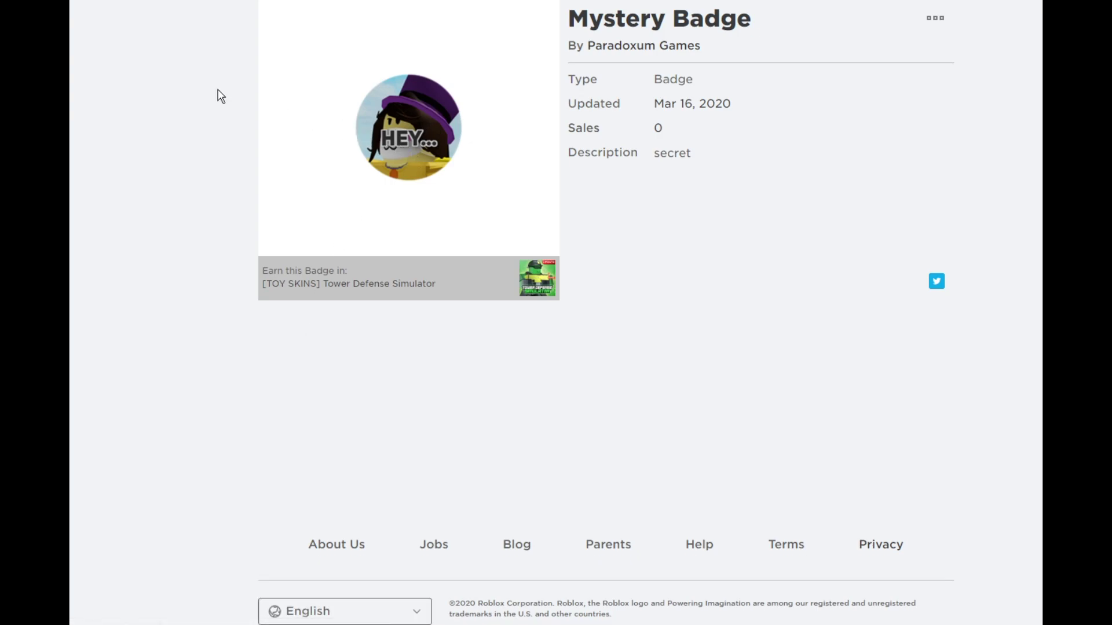
pyautogui.hotkey('alt', 'Left')
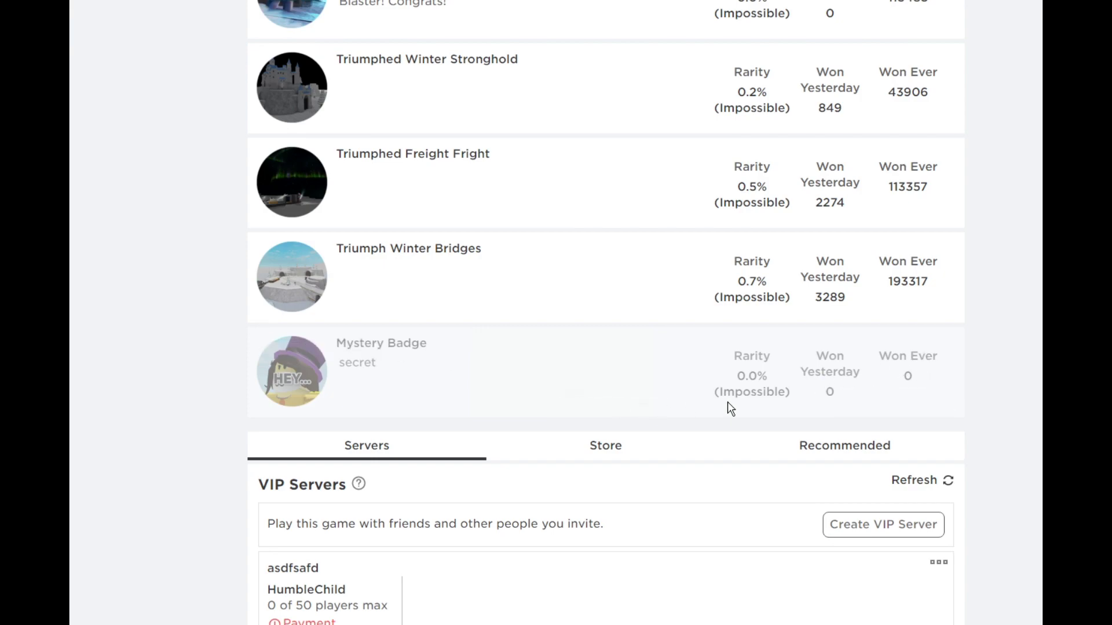
# Highlight the Mystery Badge's 0.0% rarity, Winter Bridges' Impossible label, and the badge stats.
pyautogui.moveTo(605, 370)
pyautogui.moveTo(734, 356); pyautogui.dragTo(781, 375)
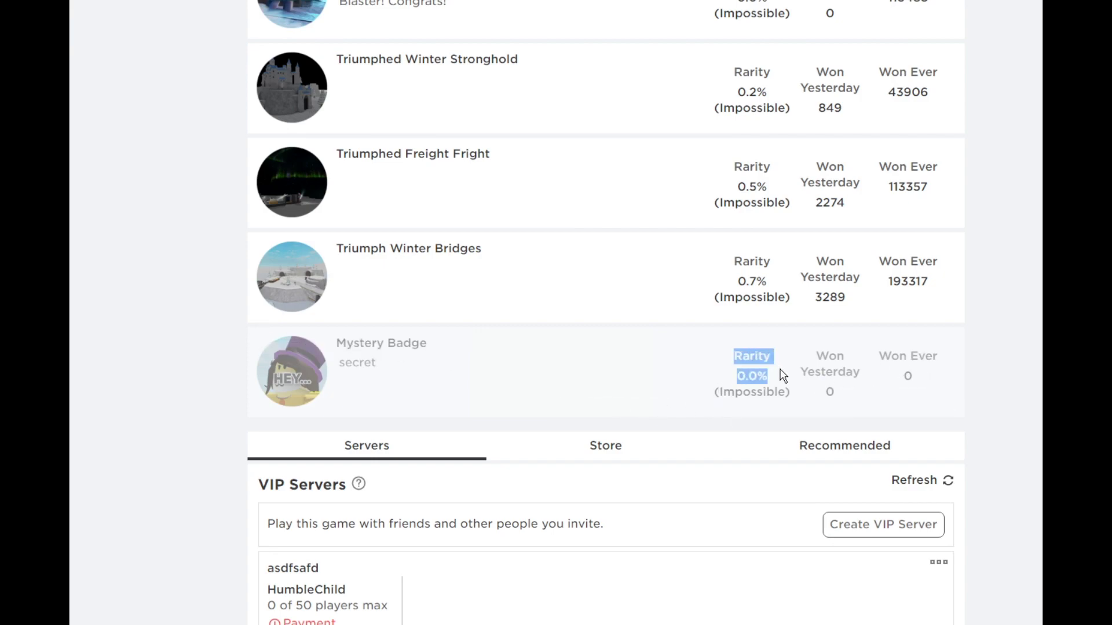
pyautogui.click(742, 396)
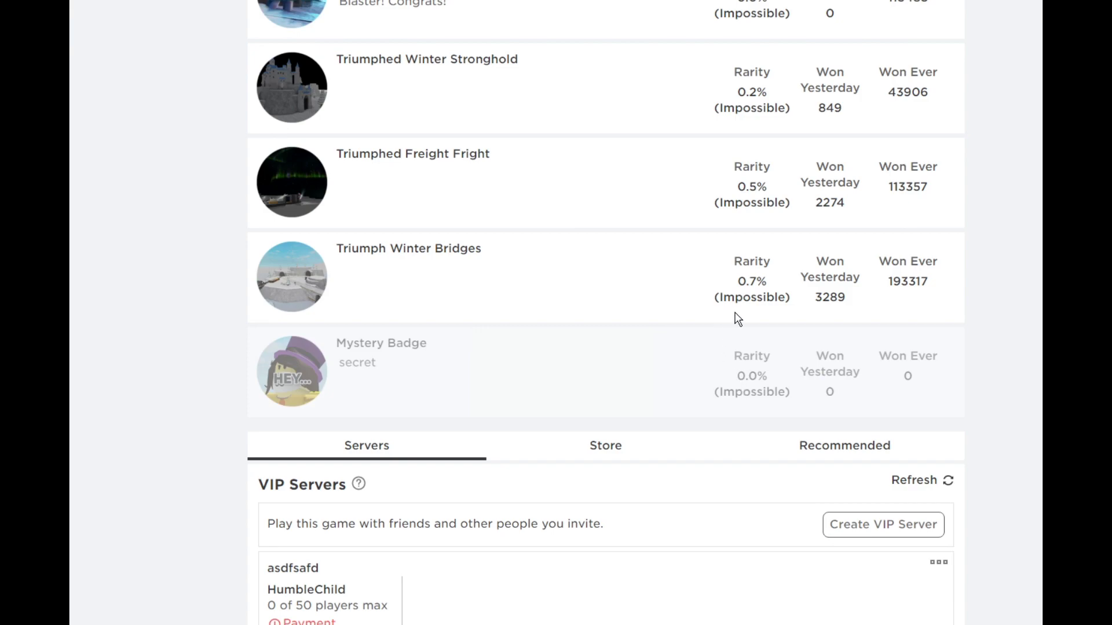
pyautogui.moveTo(721, 298); pyautogui.dragTo(790, 301)
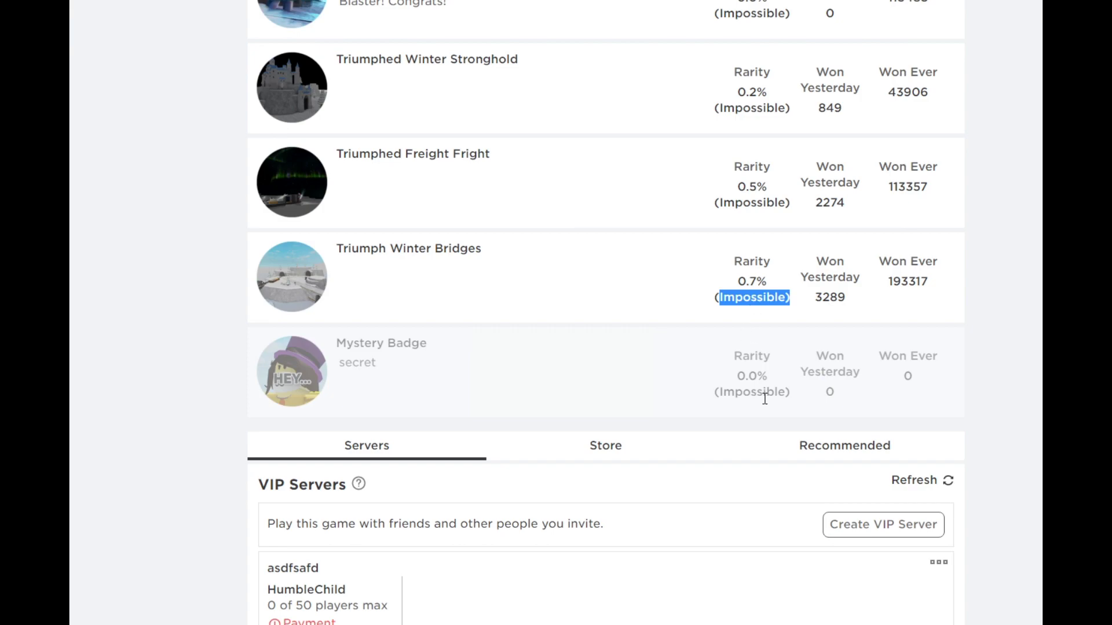
pyautogui.moveTo(367, 365); pyautogui.dragTo(829, 369)
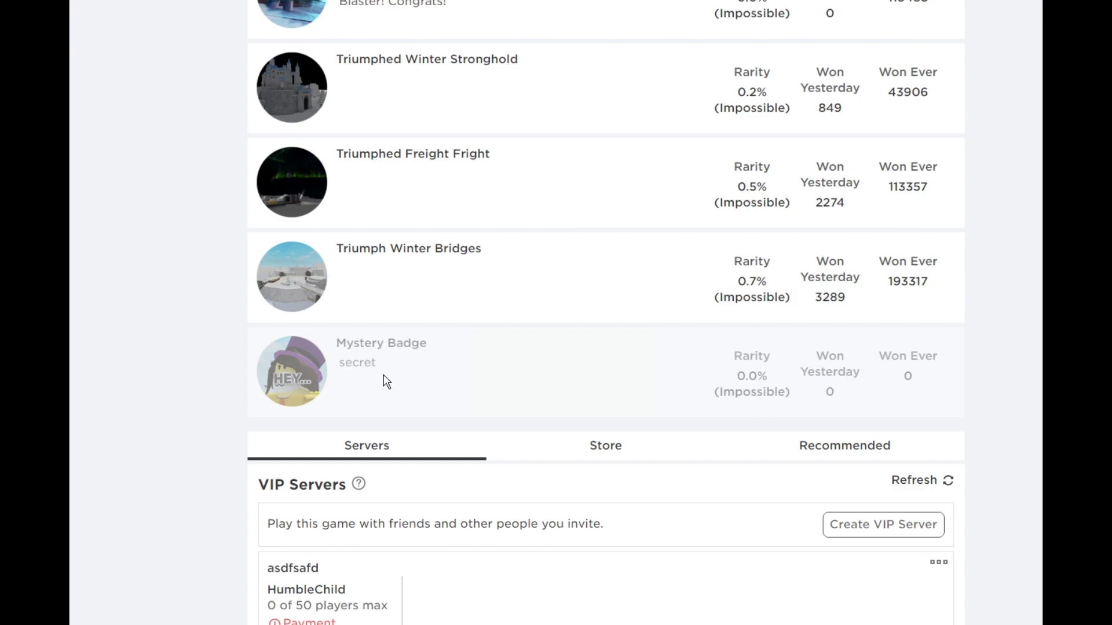
pyautogui.click(714, 393)
# Highlight the Mystery Badge name, then view the Beat Halloween 2019! badge page and return.
pyautogui.moveTo(412, 363); pyautogui.dragTo(335, 342)
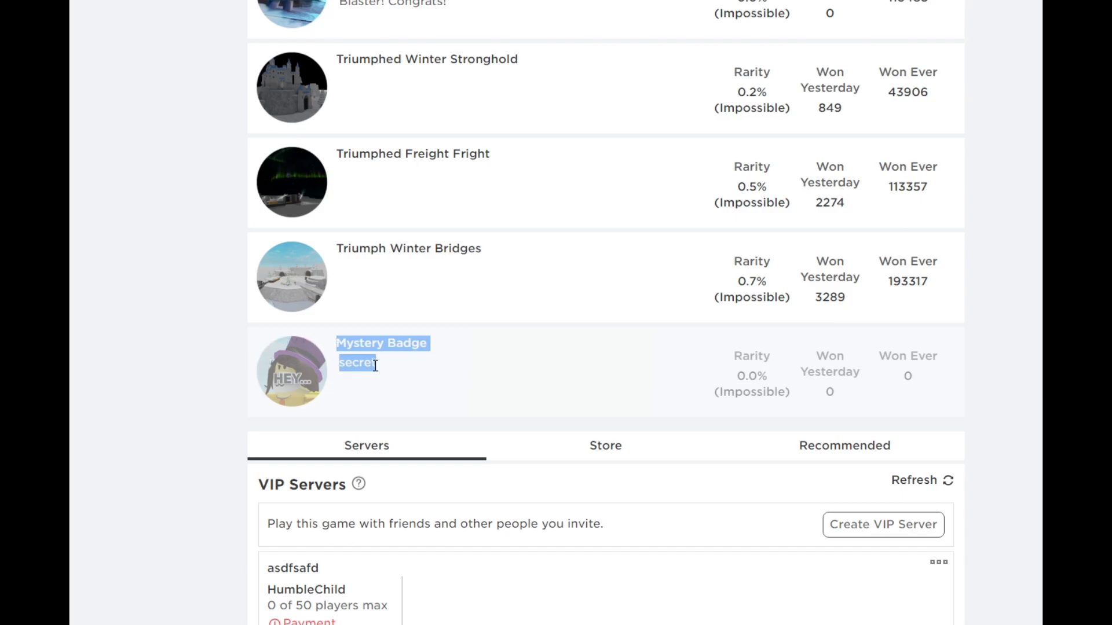
pyautogui.scroll(4, 488, 358)
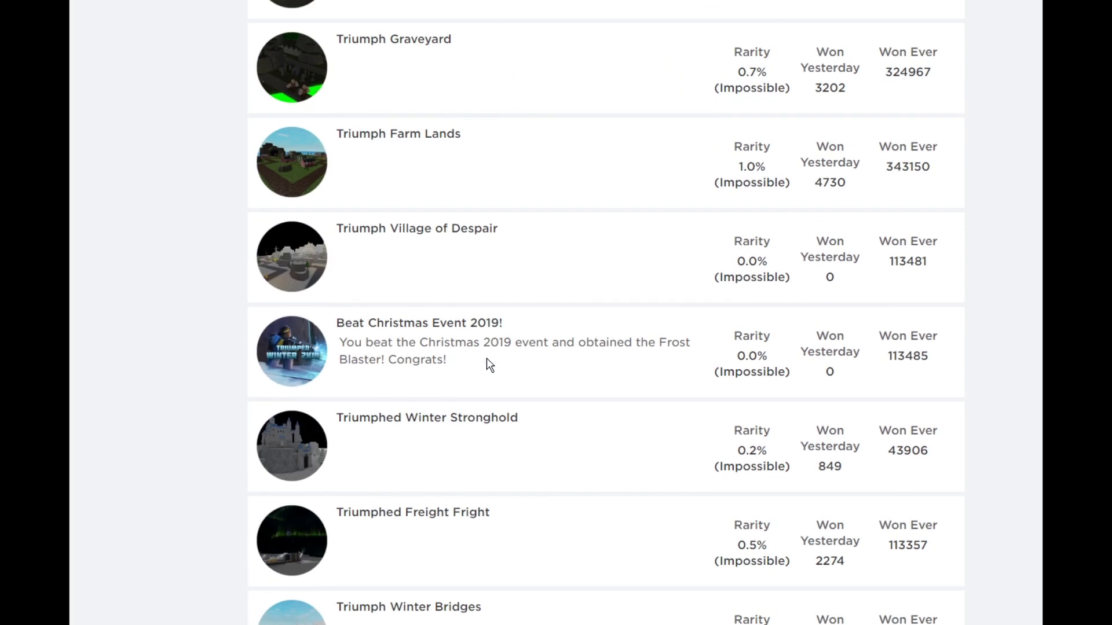
pyautogui.scroll(1, 490, 389)
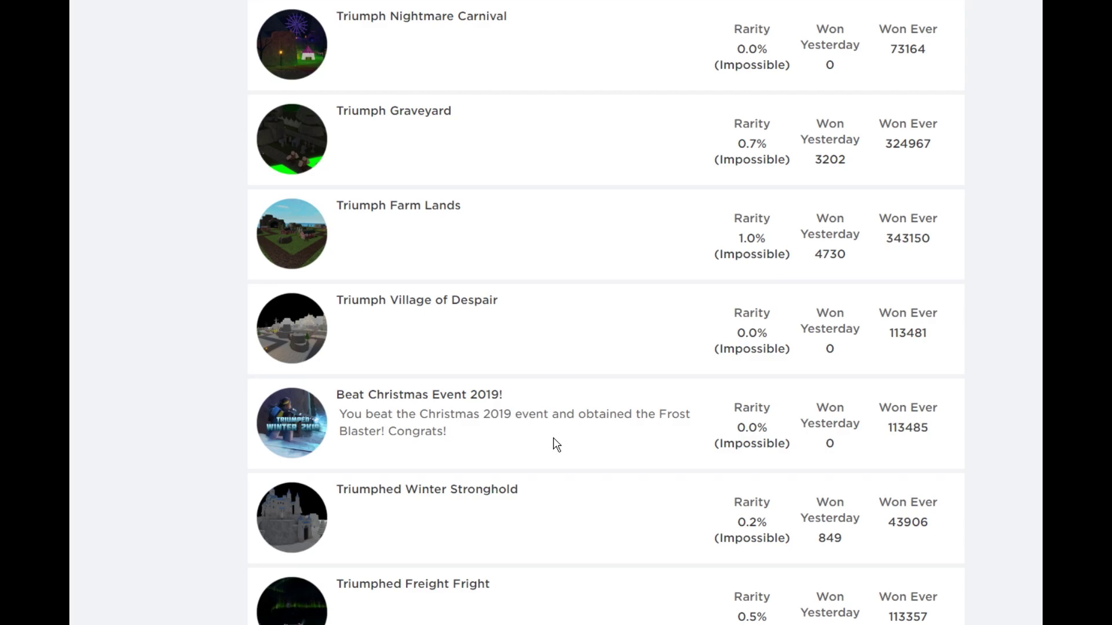
pyautogui.scroll(1, 454, 437)
pyautogui.scroll(3, 454, 437)
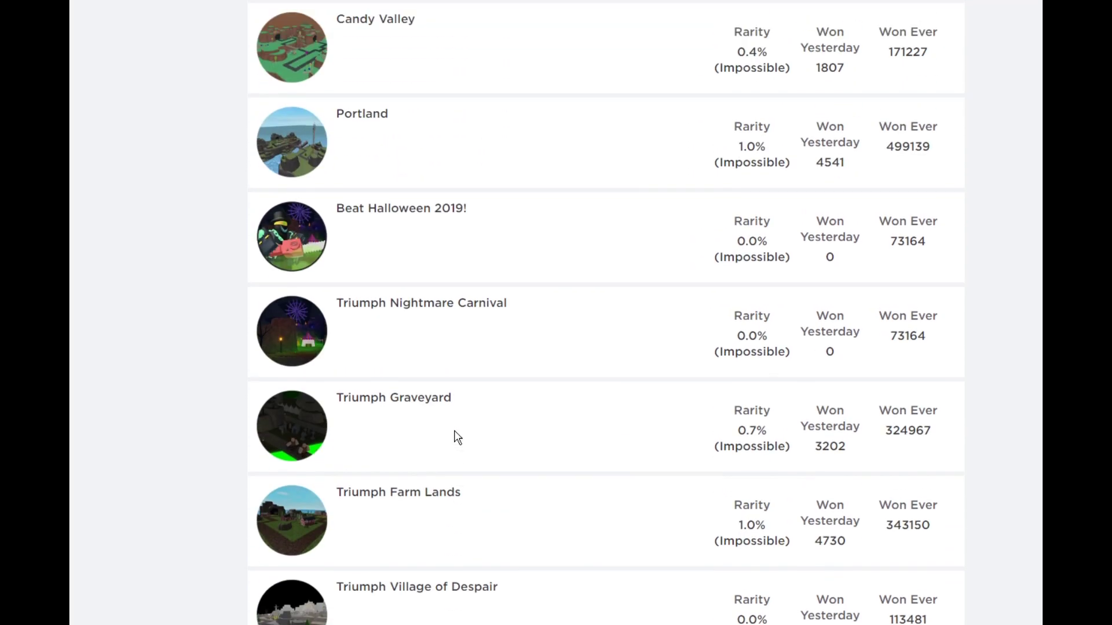
pyautogui.scroll(2, 455, 438)
pyautogui.moveTo(365, 354); pyautogui.dragTo(505, 357)
pyautogui.click(430, 355)
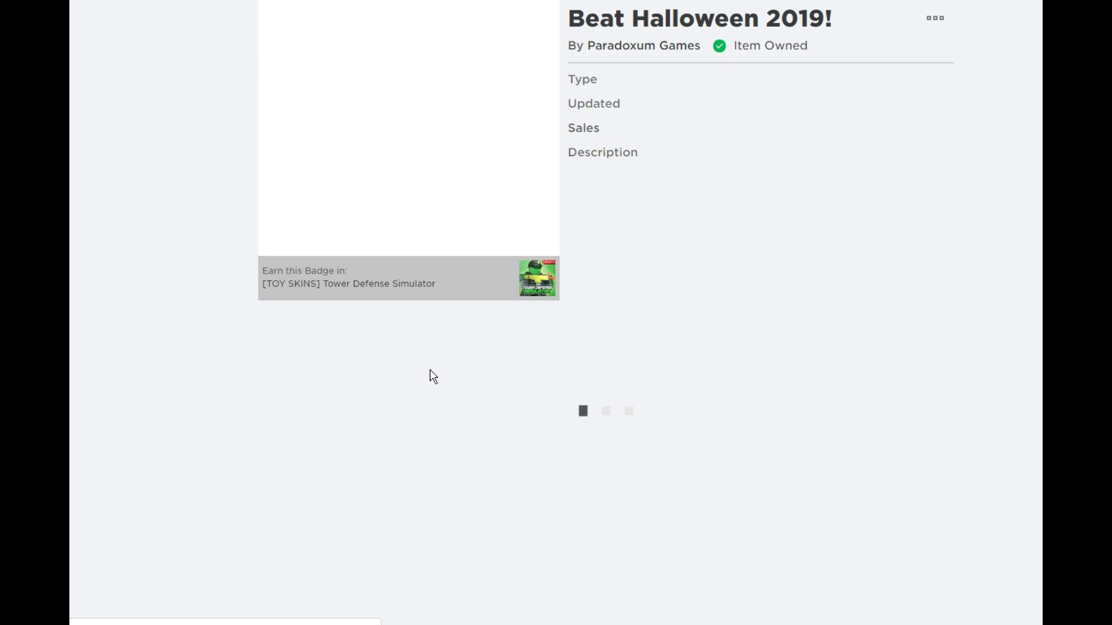
pyautogui.hotkey('alt', 'Left')
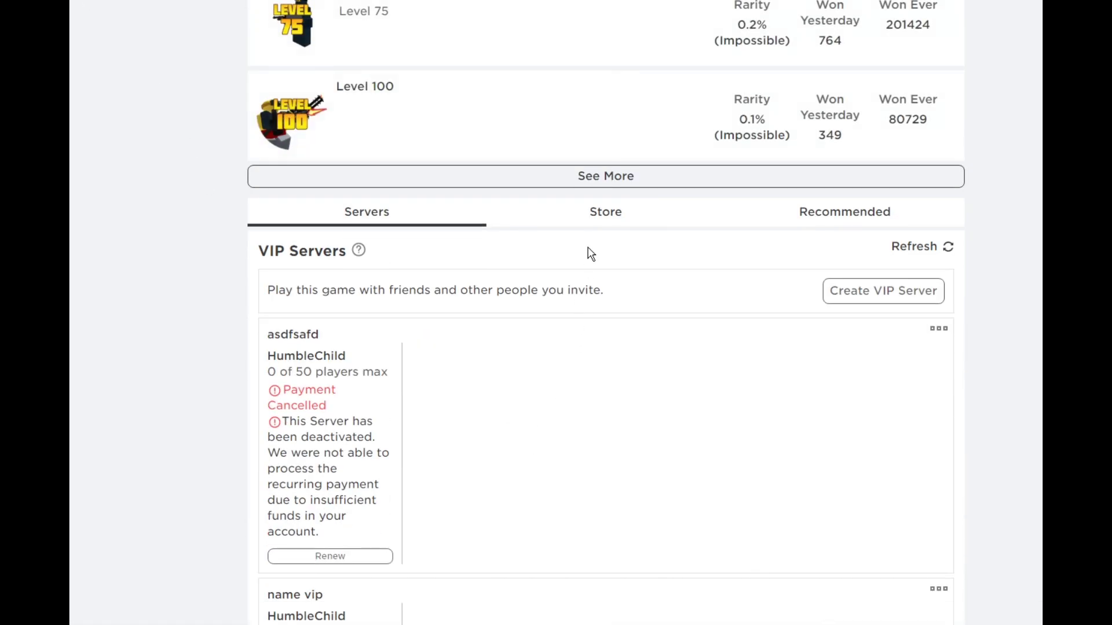
# Expand the full Game Badges list and highlight the Mystery Badge's title and description.
pyautogui.click(601, 180)
pyautogui.scroll(2, 589, 423)
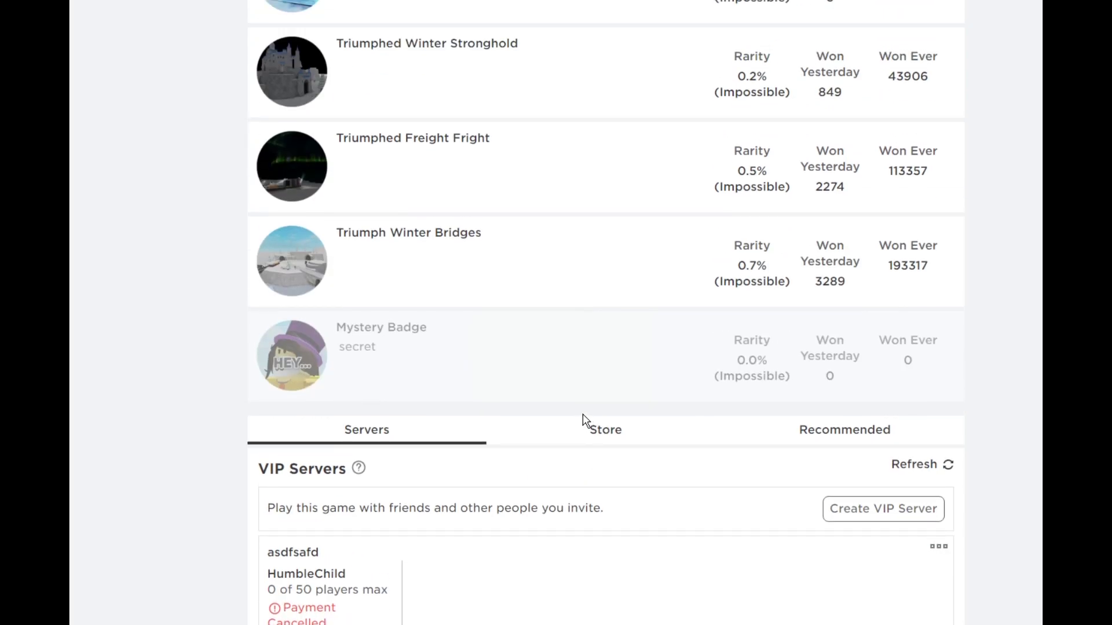
pyautogui.moveTo(336, 327); pyautogui.dragTo(451, 328)
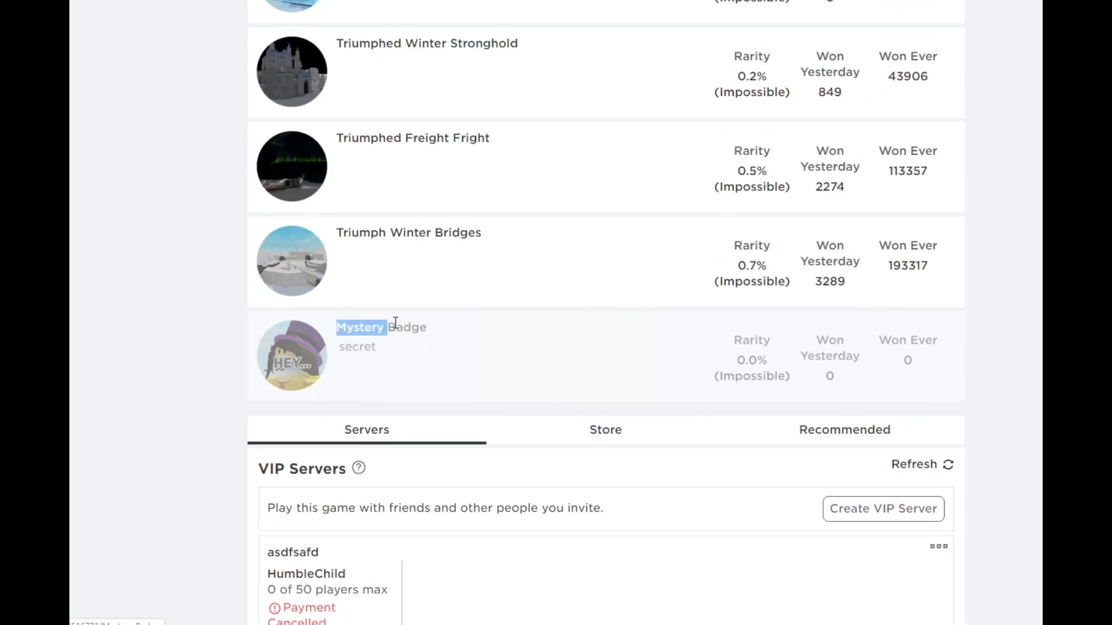
pyautogui.click(429, 336)
pyautogui.moveTo(409, 342); pyautogui.dragTo(351, 331)
pyautogui.click(199, 368)
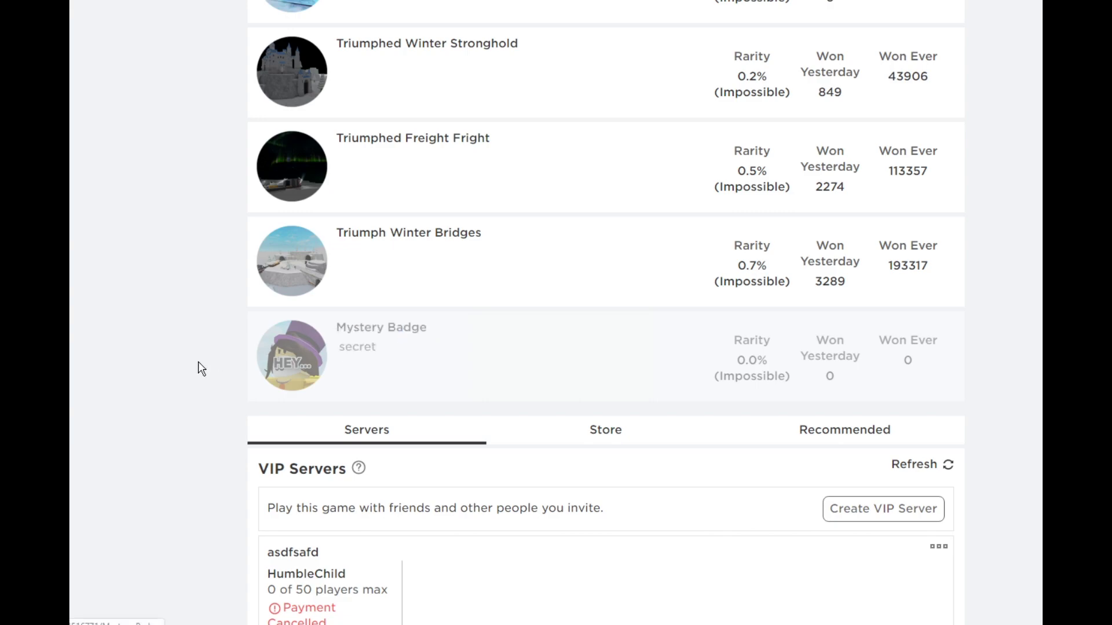